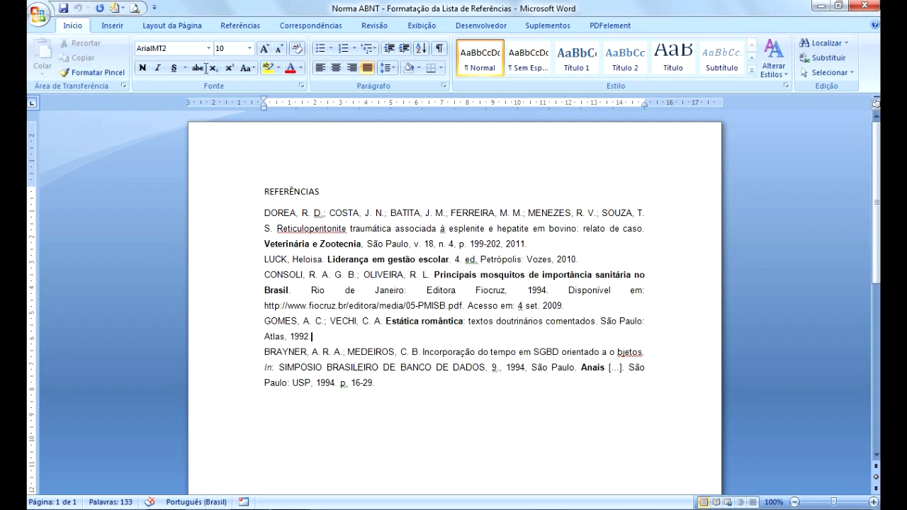
# Open the custom page margin settings and set the top margin to 3 cm
pyautogui.click(179, 26)
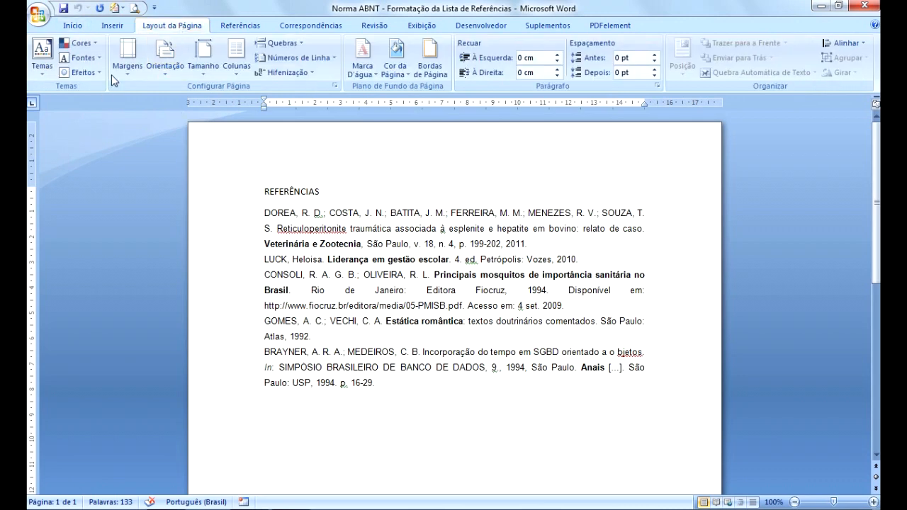
pyautogui.click(127, 55)
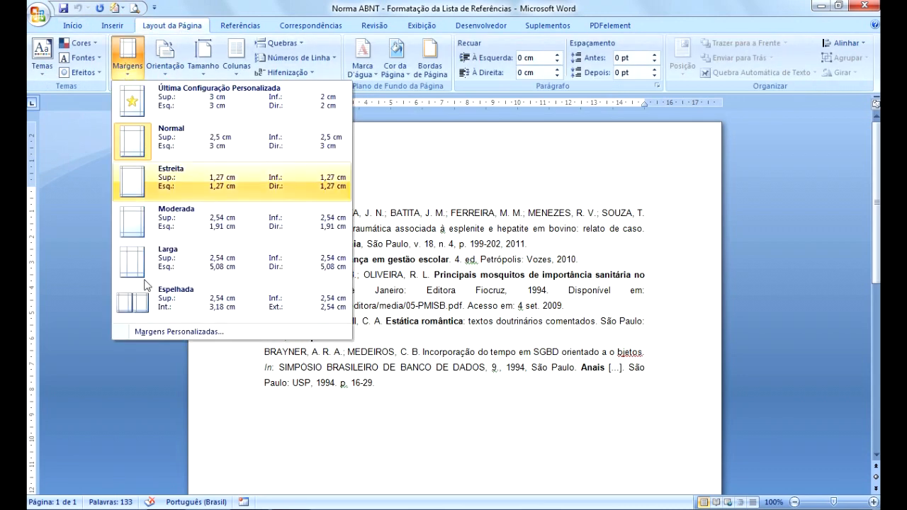
pyautogui.click(174, 331)
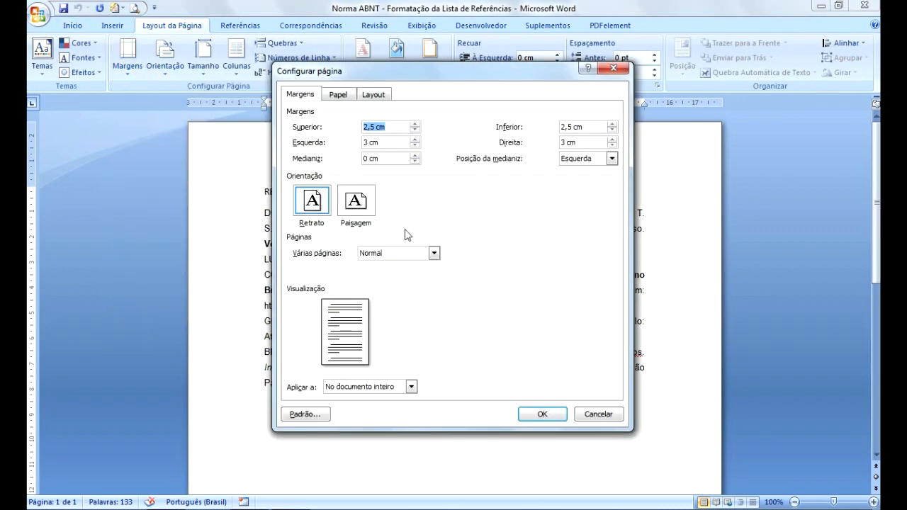
pyautogui.click(416, 124)
pyautogui.click(416, 124)
pyautogui.click(416, 124)
pyautogui.click(415, 124)
pyautogui.click(415, 124)
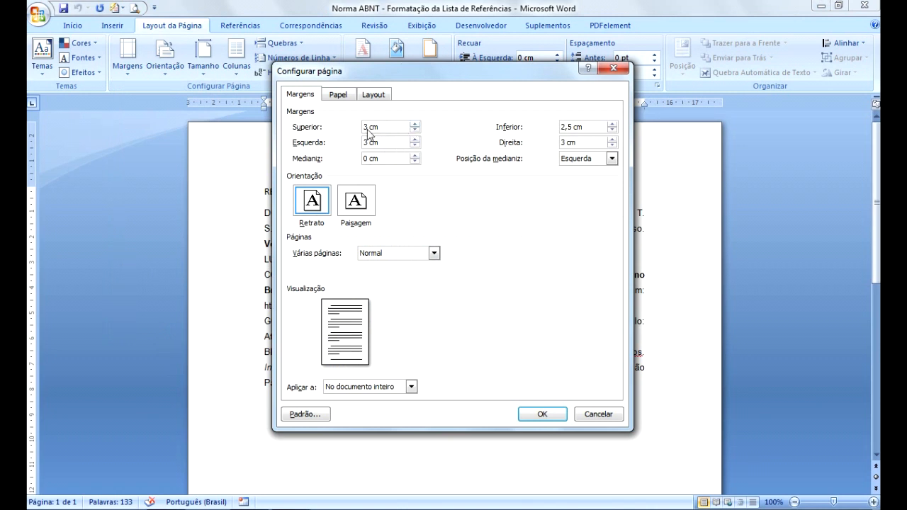
# Set the bottom page margin to 2 cm
pyautogui.click(612, 130)
pyautogui.click(612, 130)
pyautogui.click(612, 131)
pyautogui.click(613, 131)
pyautogui.click(612, 130)
# Set the right page margin to 2 cm and apply the page setup to the whole document
pyautogui.click(612, 145)
pyautogui.click(612, 146)
pyautogui.click(612, 145)
pyautogui.click(613, 146)
pyautogui.click(612, 145)
pyautogui.click(612, 145)
pyautogui.click(613, 145)
pyautogui.click(613, 145)
pyautogui.click(613, 145)
pyautogui.click(548, 414)
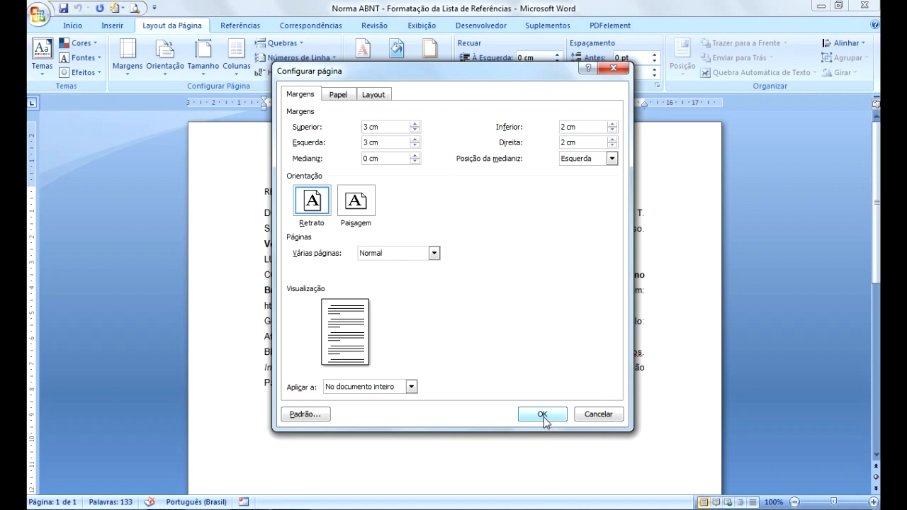
pyautogui.click(543, 415)
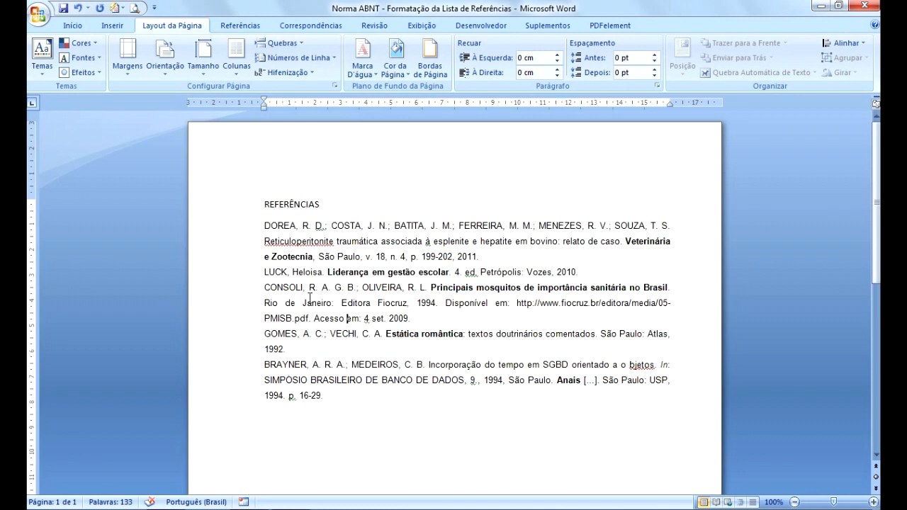
pyautogui.press('Up')
pyautogui.moveTo(264, 365); pyautogui.dragTo(399, 367)
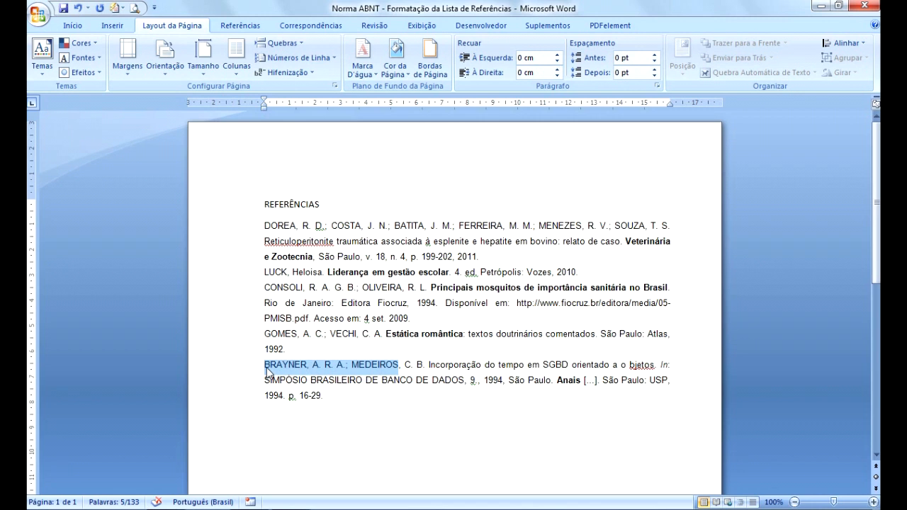
pyautogui.click(330, 396)
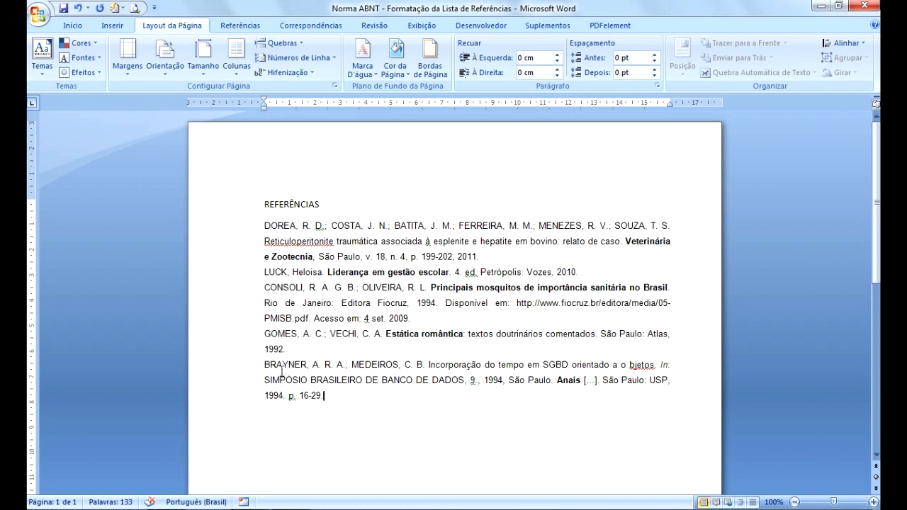
pyautogui.click(360, 347)
pyautogui.press('BackSpace')
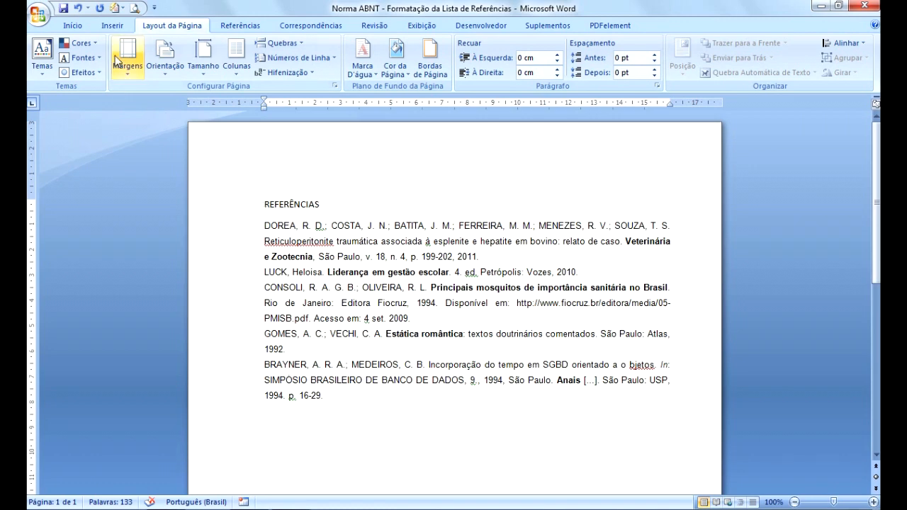
pyautogui.click(112, 26)
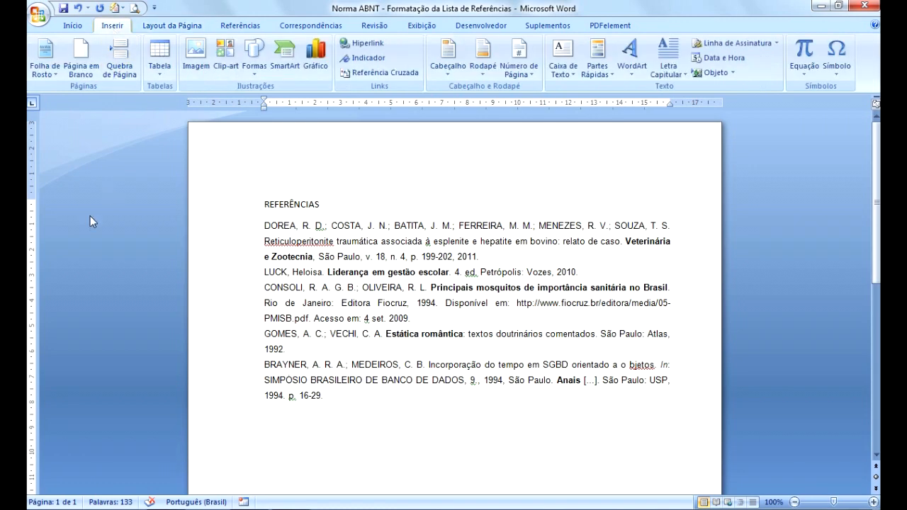
# Format the REFERÊNCIAS heading and all reference entries in Times New Roman, size 12
pyautogui.click(70, 26)
pyautogui.click(337, 271)
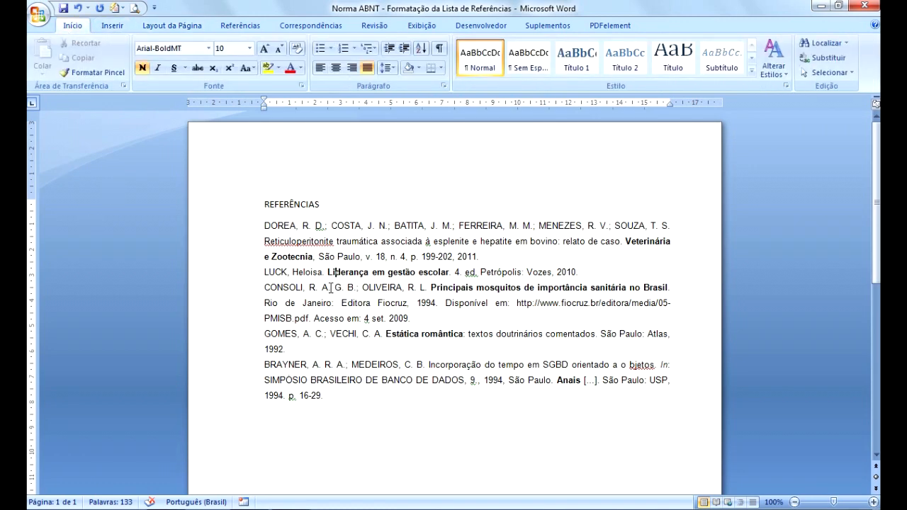
pyautogui.click(294, 204)
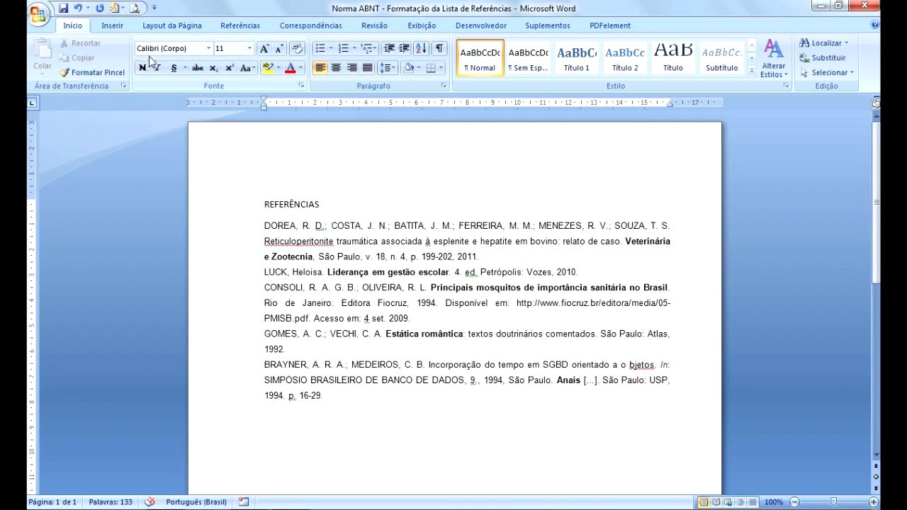
pyautogui.click(304, 272)
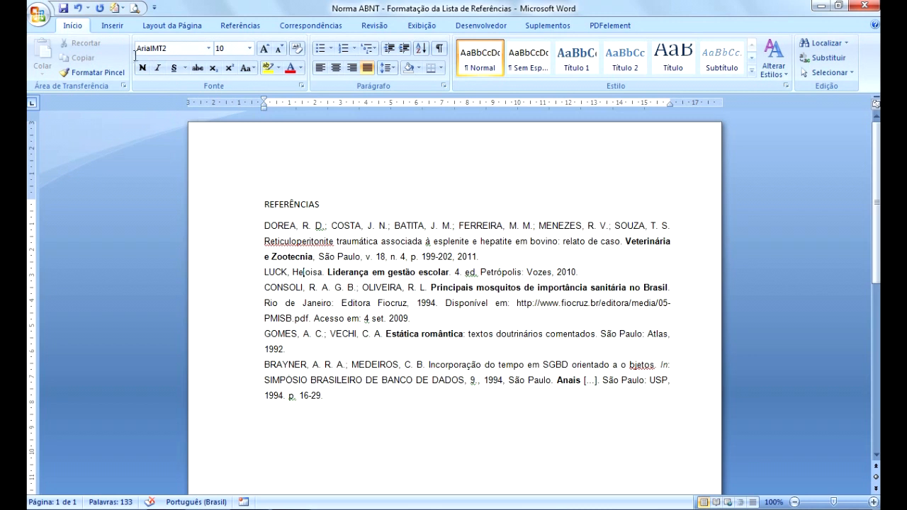
pyautogui.click(290, 287)
pyautogui.moveTo(261, 204); pyautogui.dragTo(347, 420)
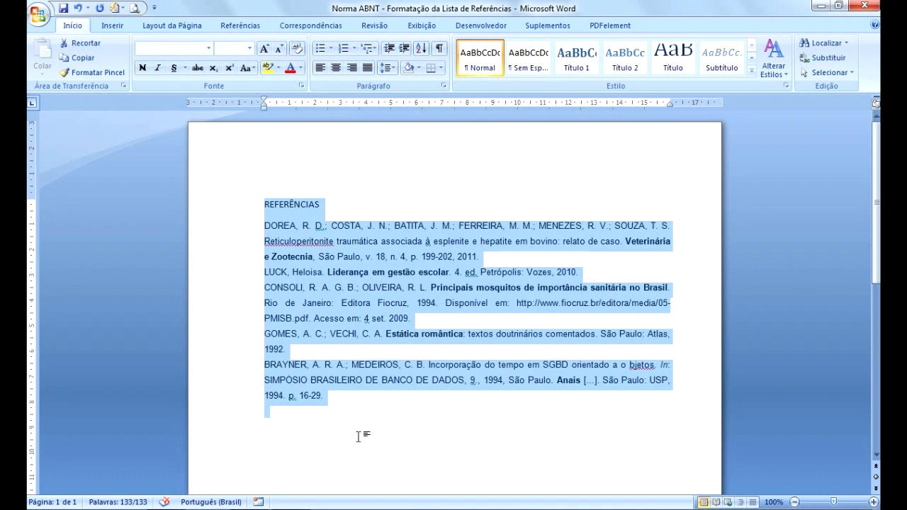
pyautogui.click(210, 48)
pyautogui.click(212, 127)
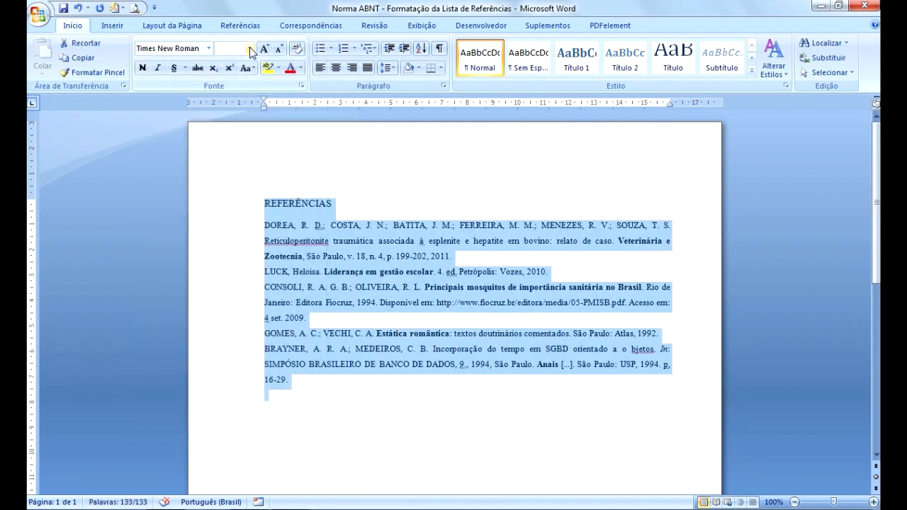
pyautogui.click(250, 53)
pyautogui.click(225, 114)
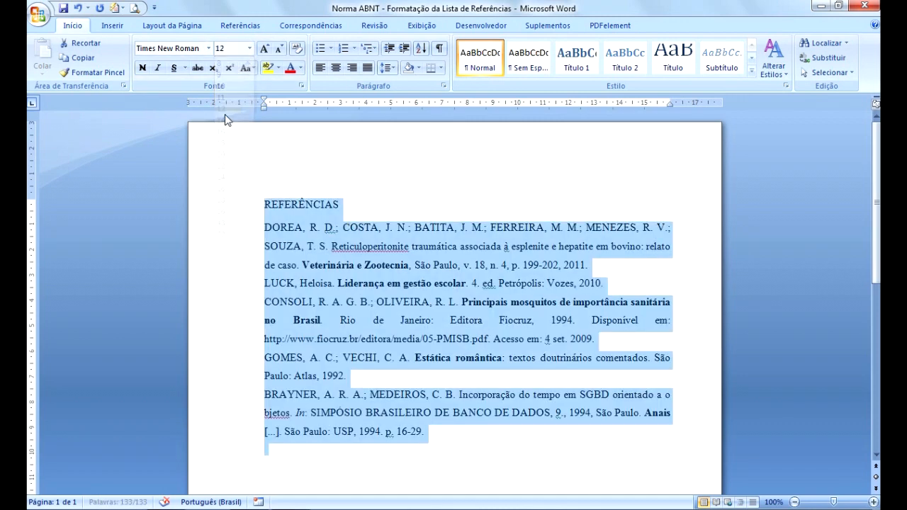
pyautogui.click(454, 445)
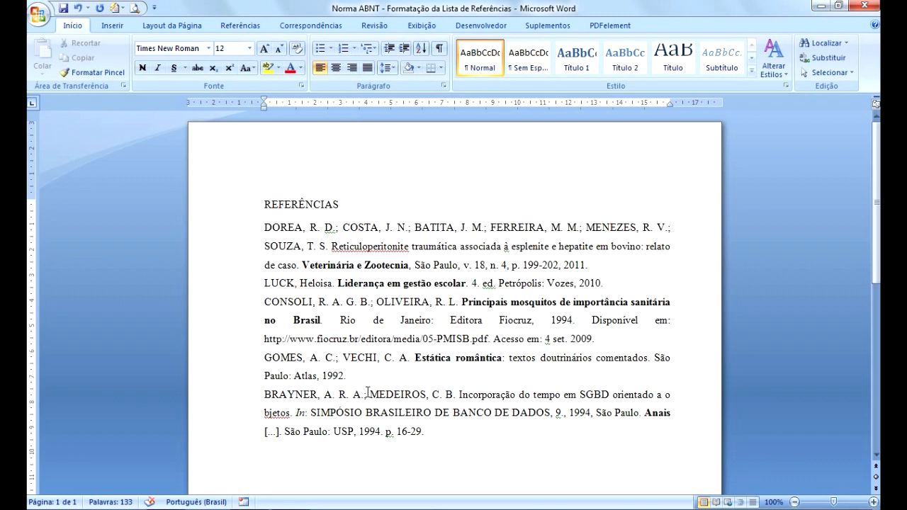
# Sort the reference entries below the heading alphabetically, by paragraph as text in ascending order
pyautogui.moveTo(264, 228); pyautogui.dragTo(440, 436)
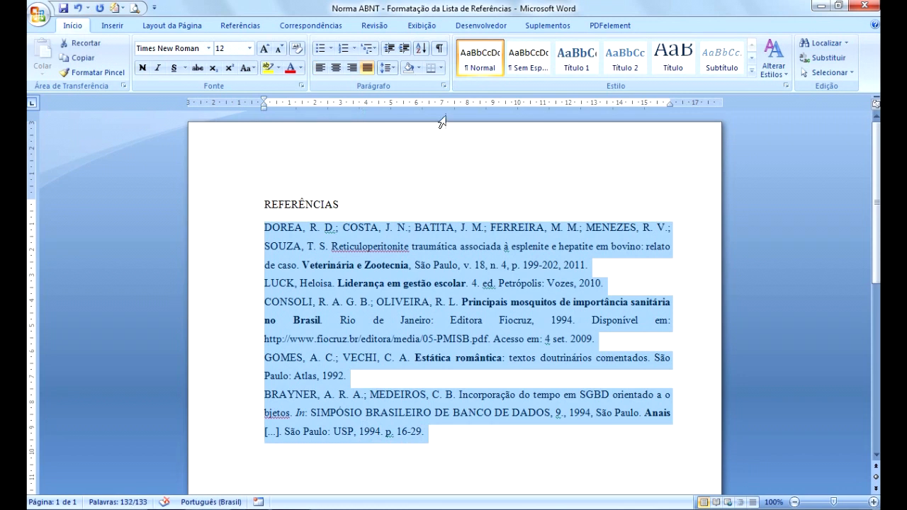
pyautogui.click(425, 47)
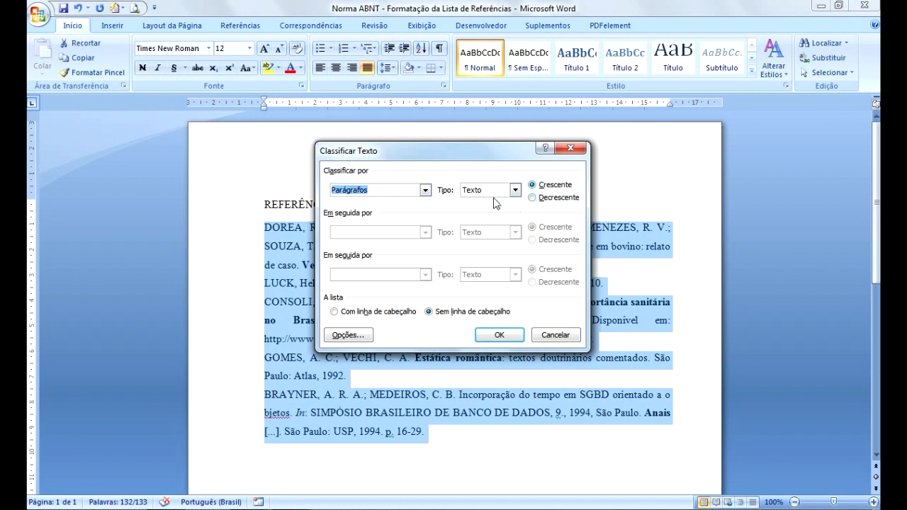
pyautogui.click(504, 338)
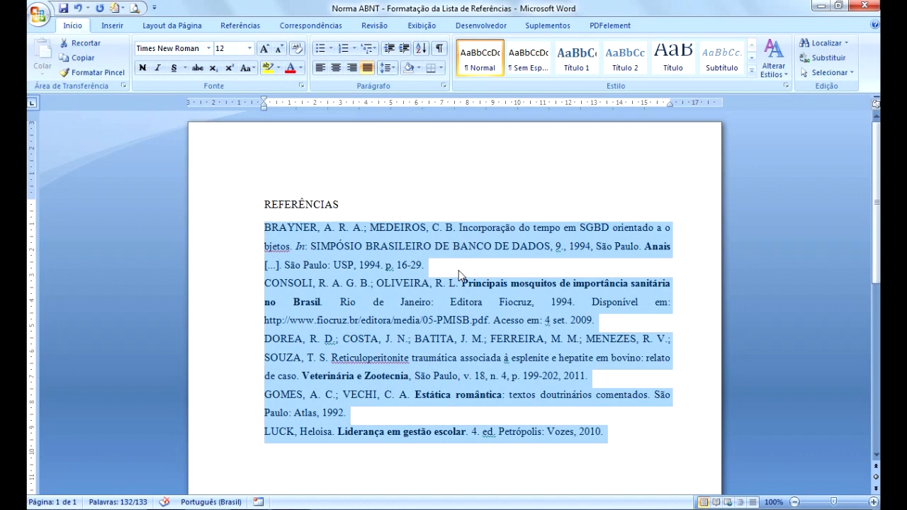
pyautogui.click(459, 270)
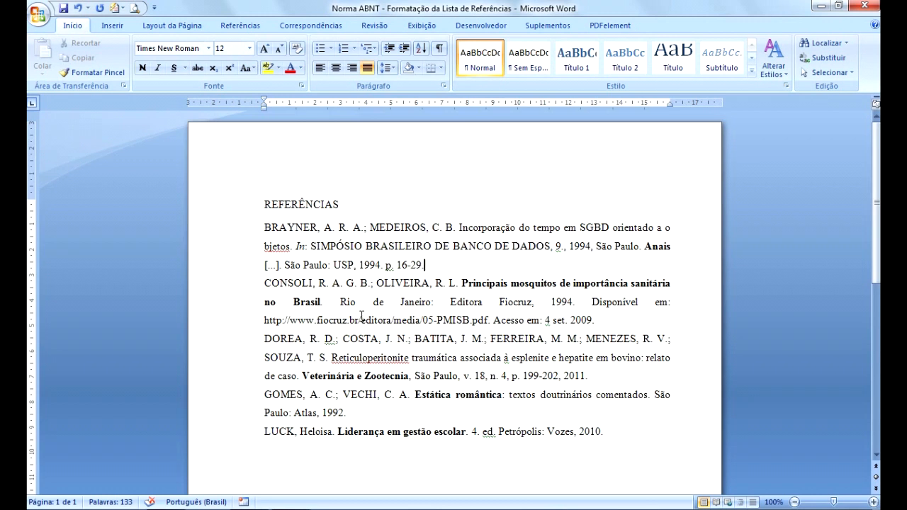
# Set the line spacing of all the reference entries below the heading to 1,0
pyautogui.click(264, 228)
pyautogui.moveTo(264, 228); pyautogui.dragTo(616, 432)
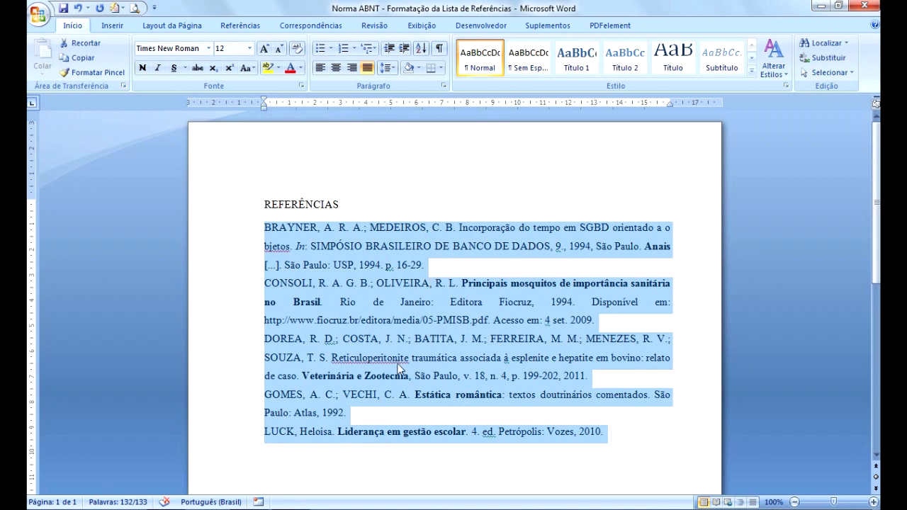
pyautogui.click(389, 68)
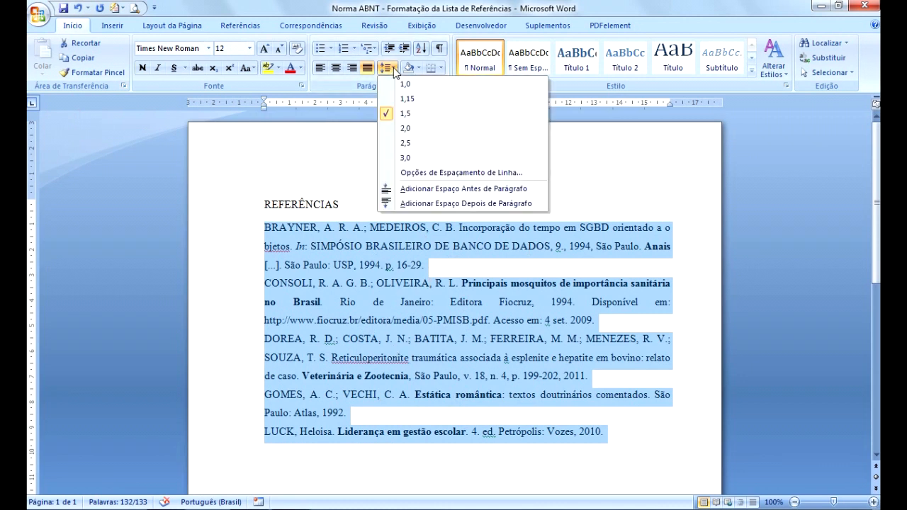
pyautogui.click(416, 115)
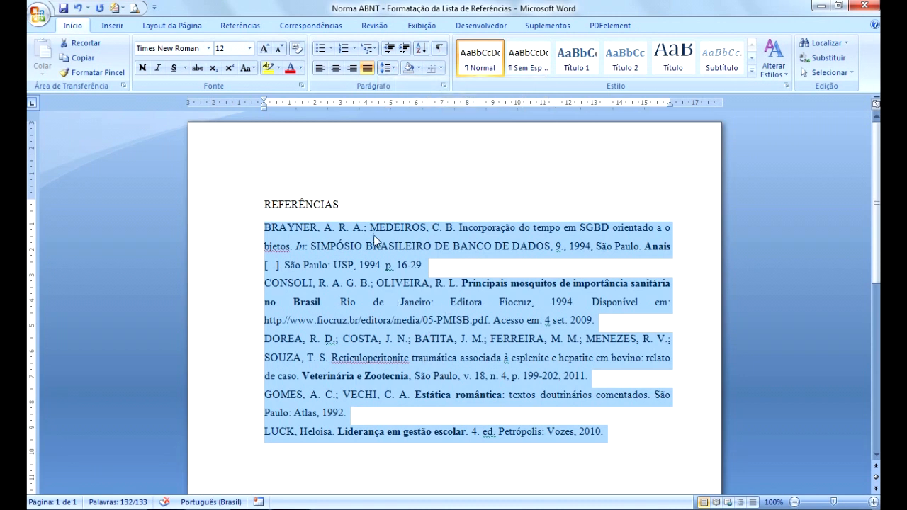
pyautogui.click(395, 68)
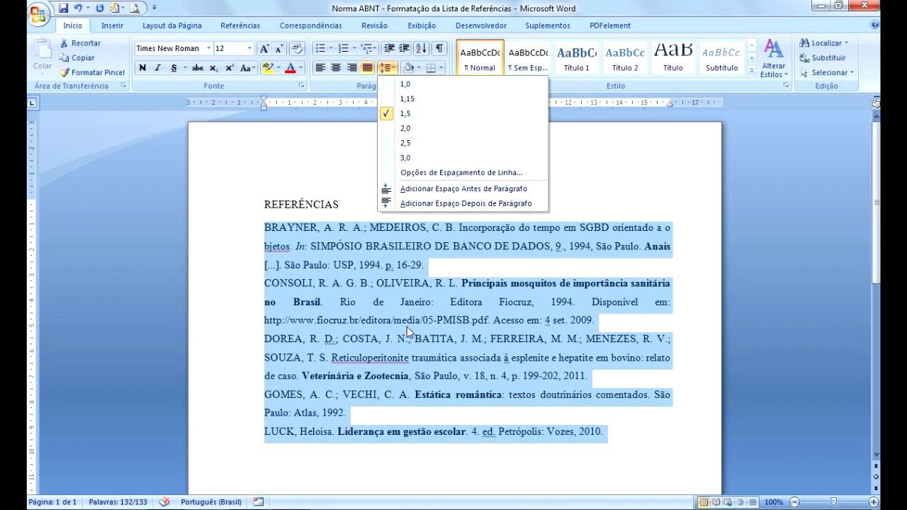
pyautogui.click(403, 86)
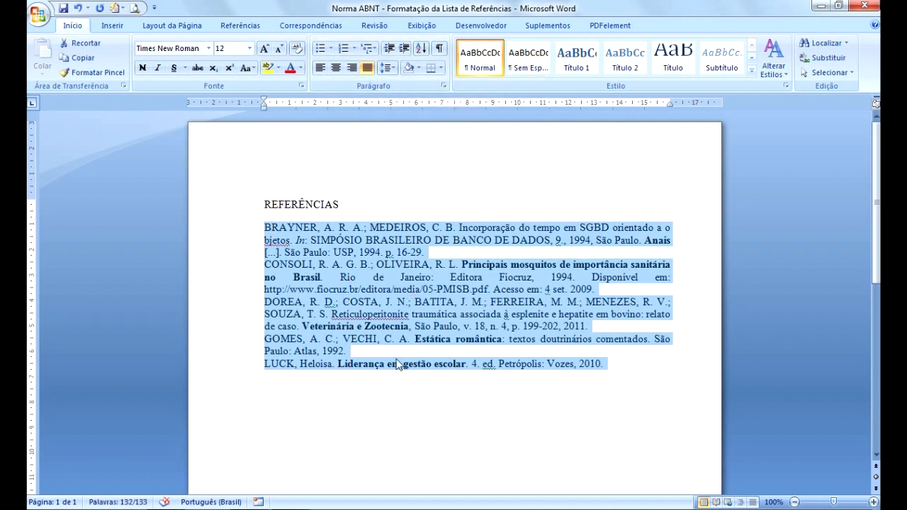
pyautogui.click(387, 67)
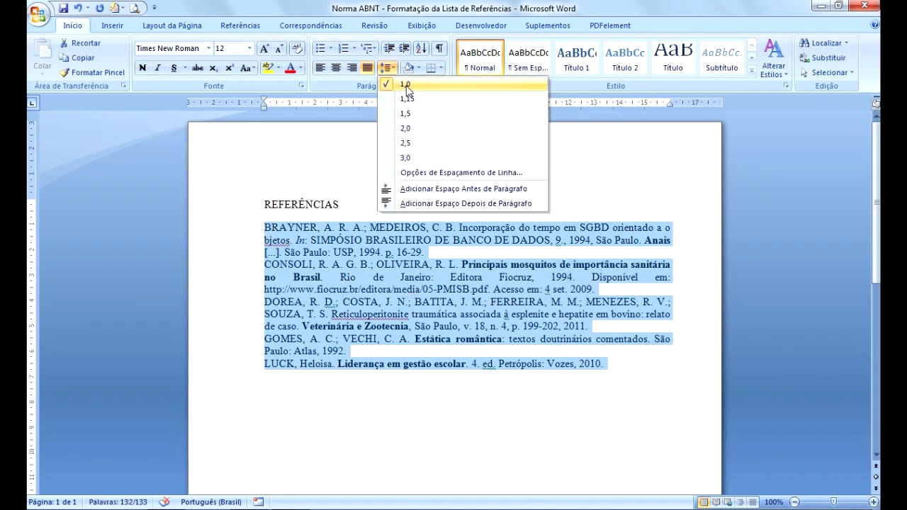
pyautogui.click(417, 298)
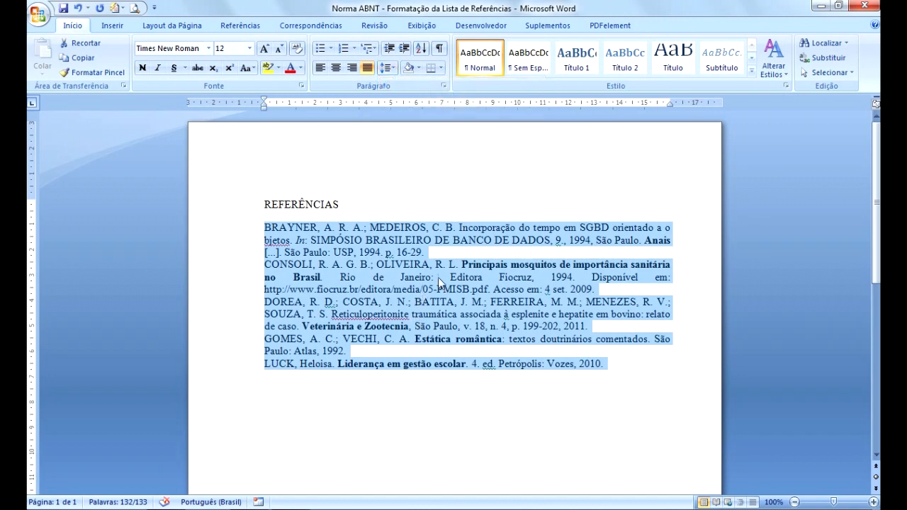
pyautogui.click(438, 260)
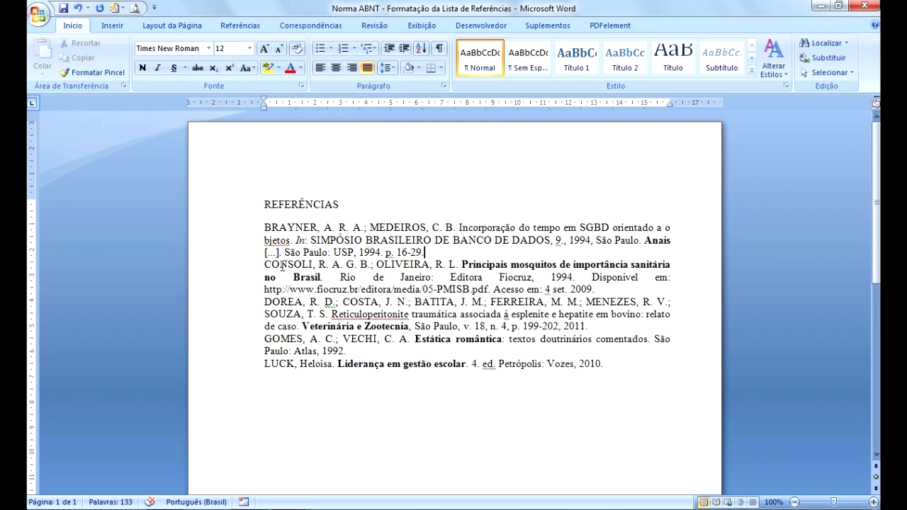
# Insert one blank line between each pair of consecutive reference entries
pyautogui.click(426, 253)
pyautogui.press('Return')
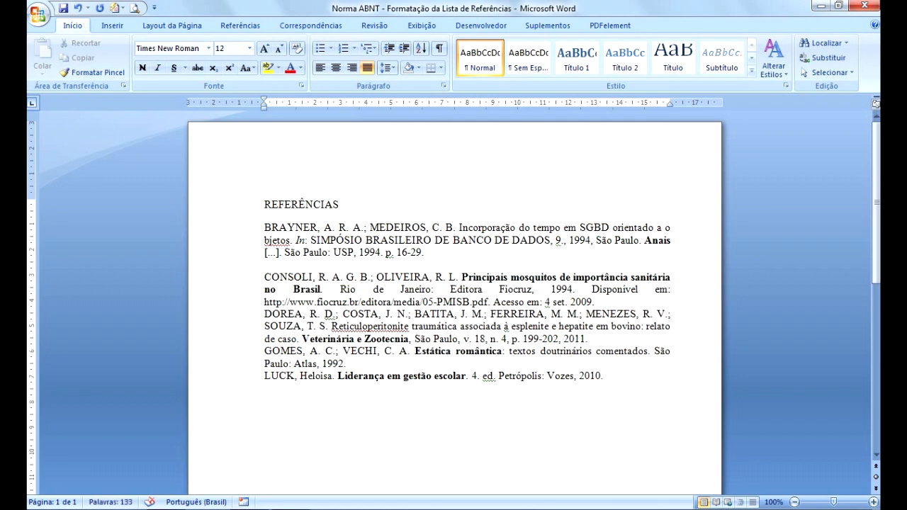
pyautogui.click(596, 302)
pyautogui.press('Return')
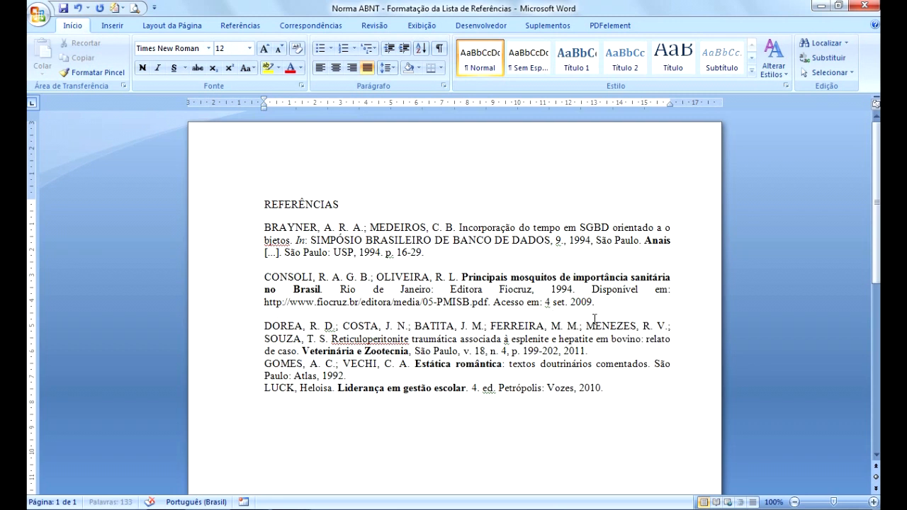
pyautogui.click(588, 352)
pyautogui.press('Return')
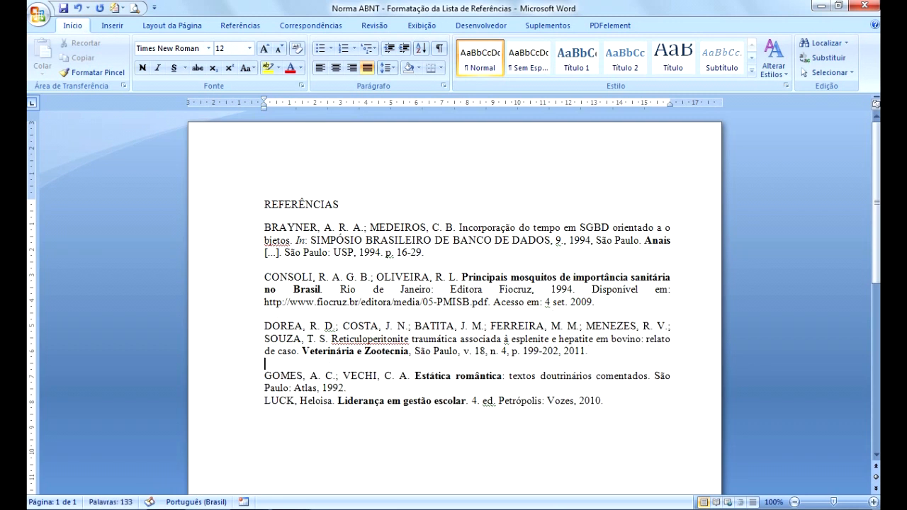
pyautogui.click(352, 389)
pyautogui.press('Return')
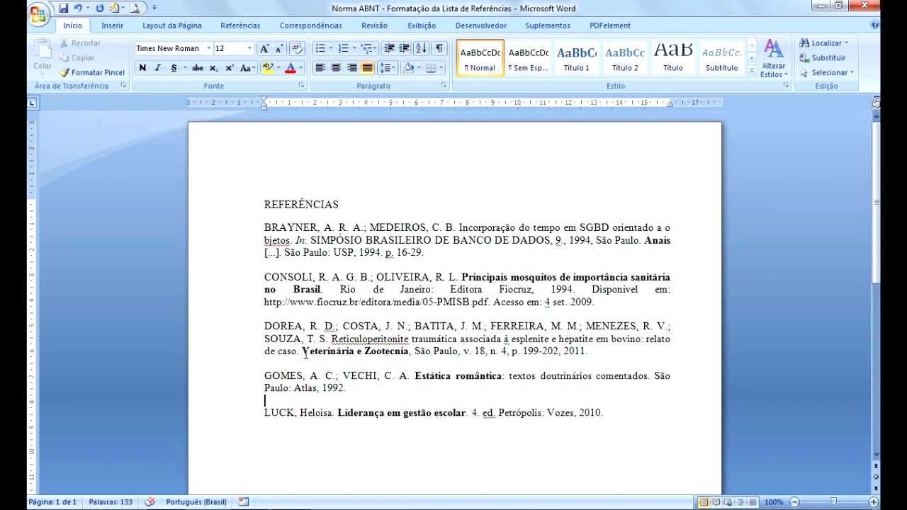
# Check the line spacing applied to the blank line below the first reference entry
pyautogui.click(274, 263)
pyautogui.click(283, 265)
pyautogui.click(395, 69)
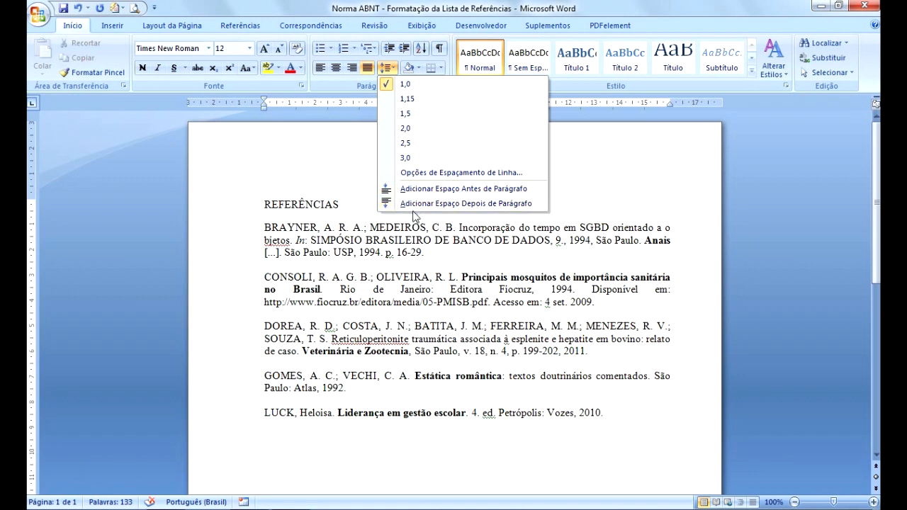
pyautogui.click(429, 260)
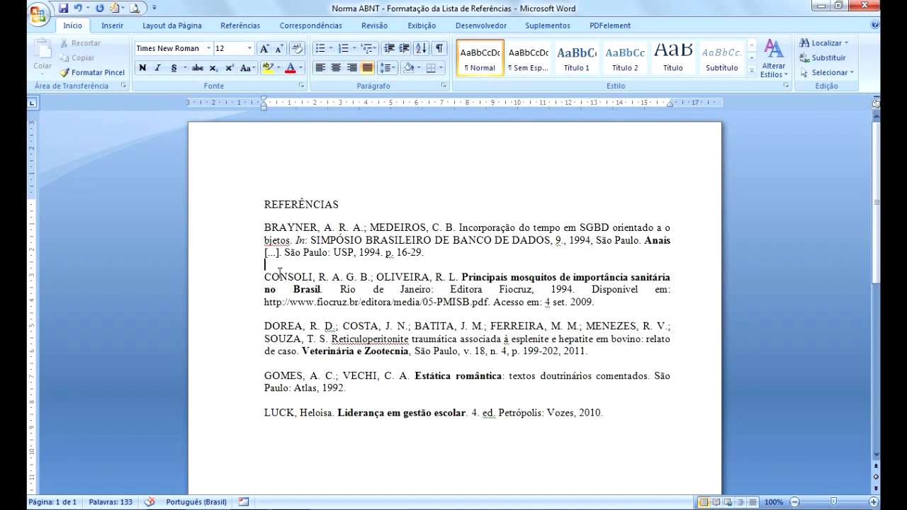
# Left-align all the reference entries below the heading instead of justifying them
pyautogui.click(368, 69)
pyautogui.click(367, 68)
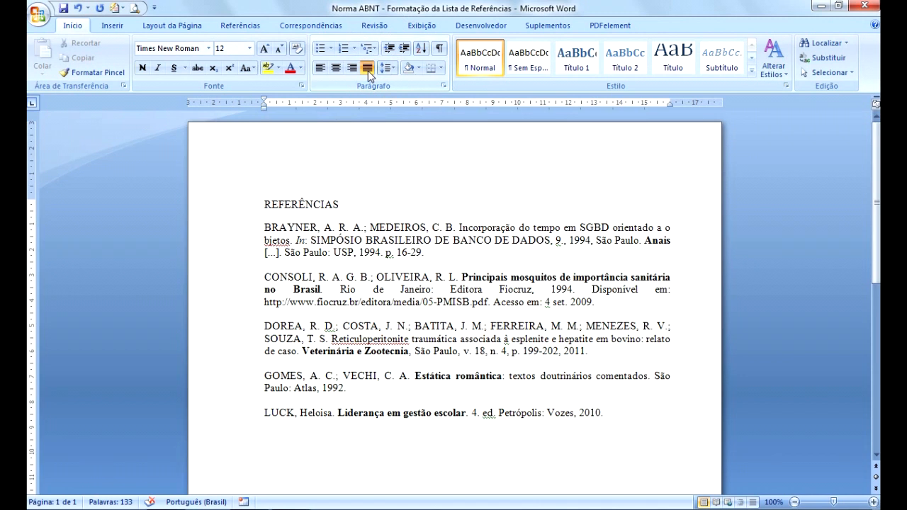
pyautogui.moveTo(262, 228); pyautogui.dragTo(669, 415)
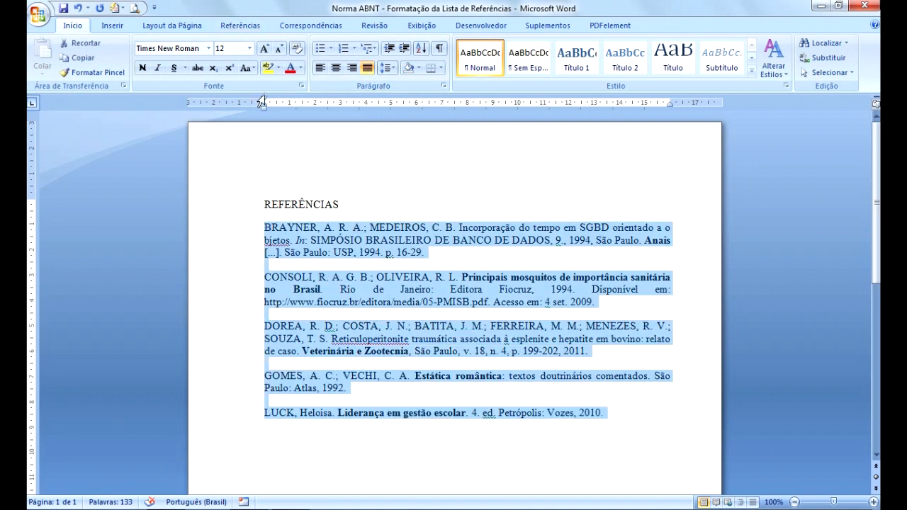
pyautogui.click(319, 70)
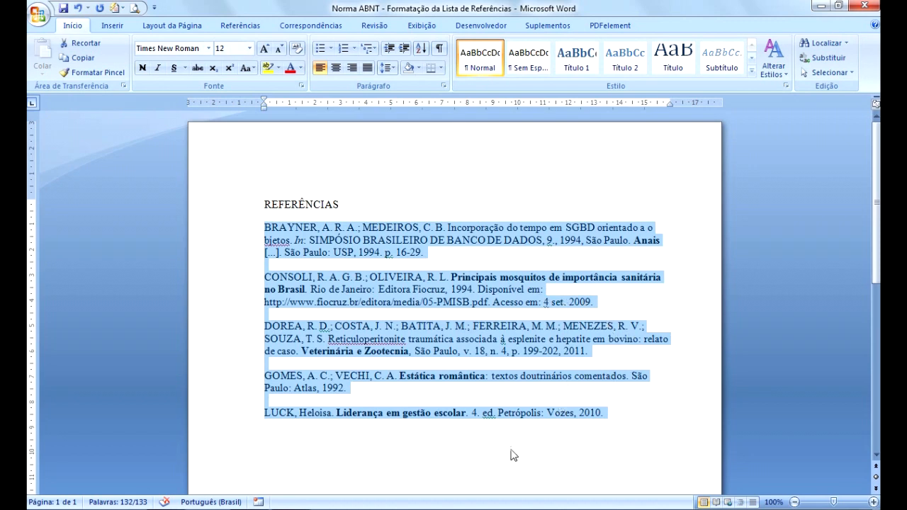
pyautogui.click(474, 446)
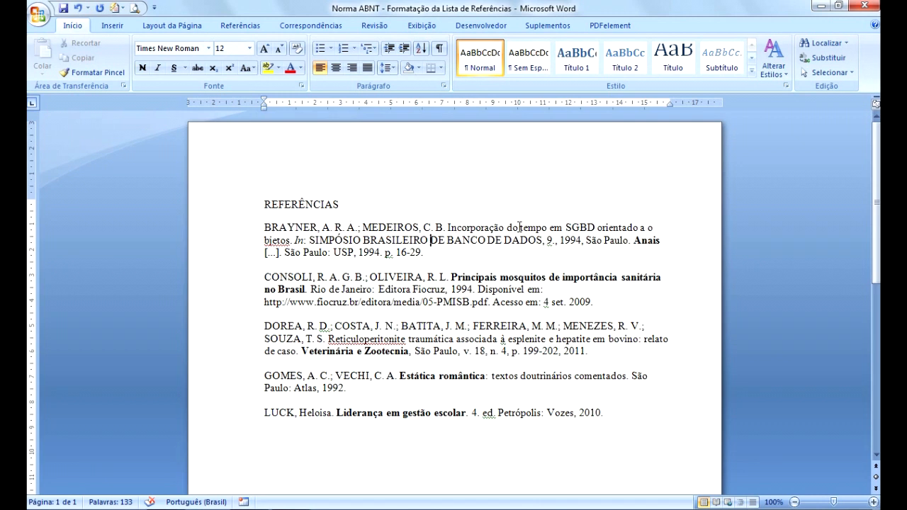
# Examine the italic "In", the event number and the bold "Anais" in the first reference, and the bold titles in the last two
pyautogui.click(299, 241)
pyautogui.click(552, 241)
pyautogui.click(550, 241)
pyautogui.press('ctrl')
pyautogui.click(642, 241)
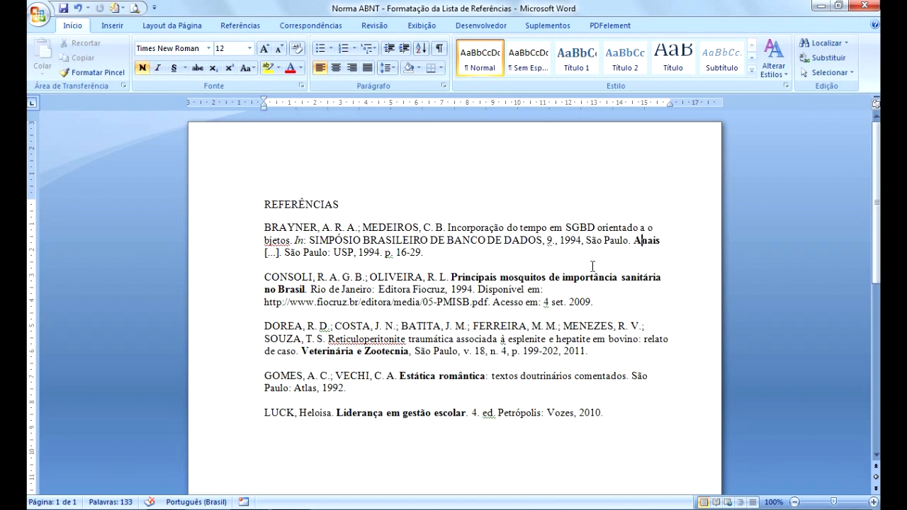
pyautogui.click(423, 375)
pyautogui.click(421, 415)
pyautogui.click(648, 242)
pyautogui.click(297, 255)
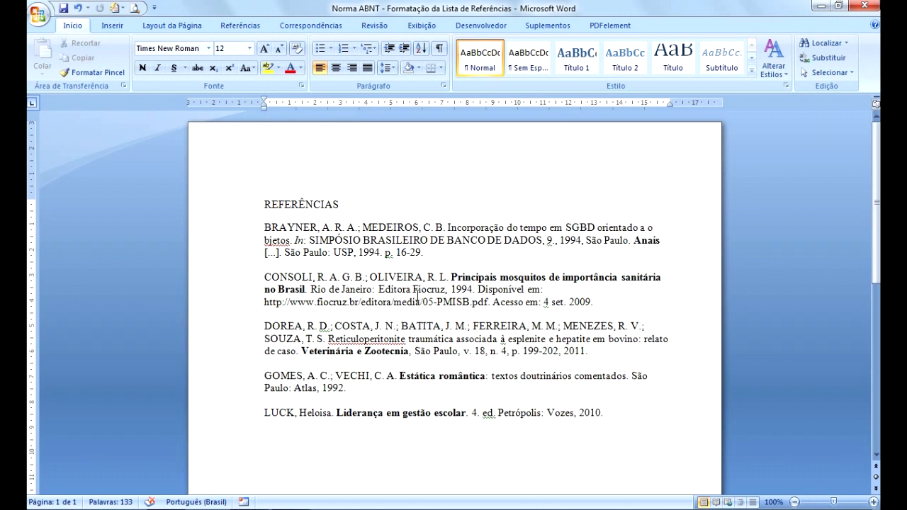
# Try enclosing the web address in the second reference in angle brackets, and delete both brackets again
pyautogui.click(407, 303)
pyautogui.press('Home')
pyautogui.write('<')
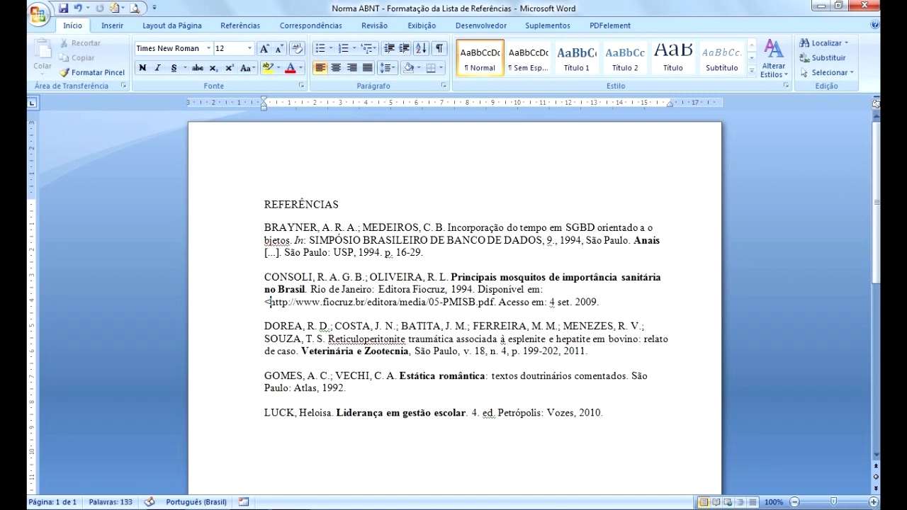
pyautogui.click(498, 305)
pyautogui.write('>')
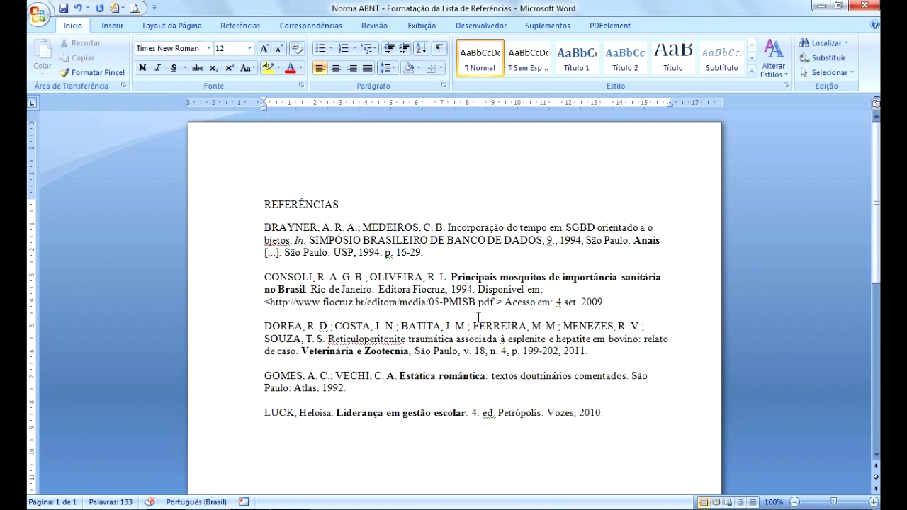
pyautogui.press('BackSpace')
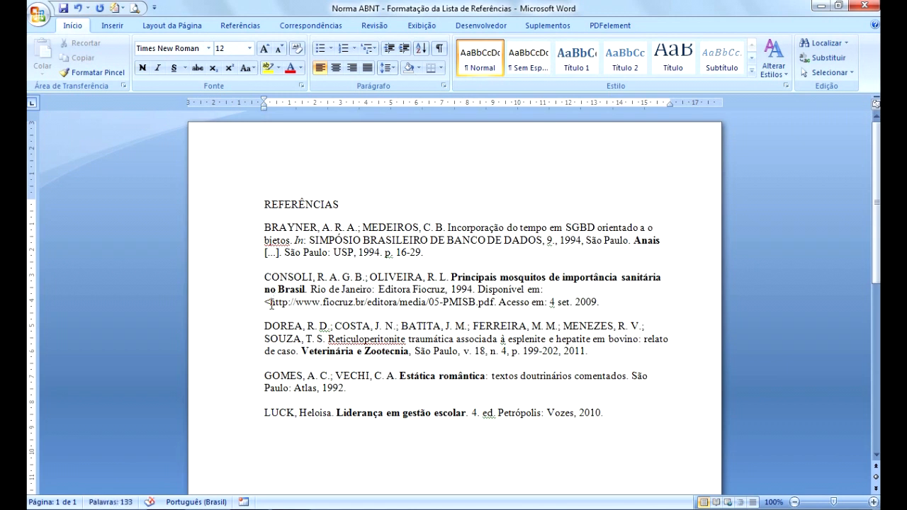
pyautogui.press('BackSpace')
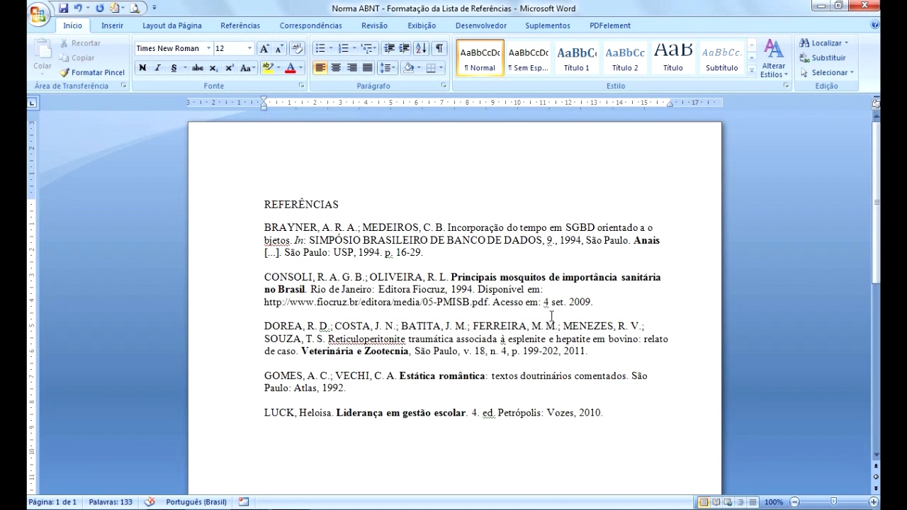
# Review the access date and its abbreviated month in the second reference
pyautogui.moveTo(544, 302); pyautogui.dragTo(601, 302)
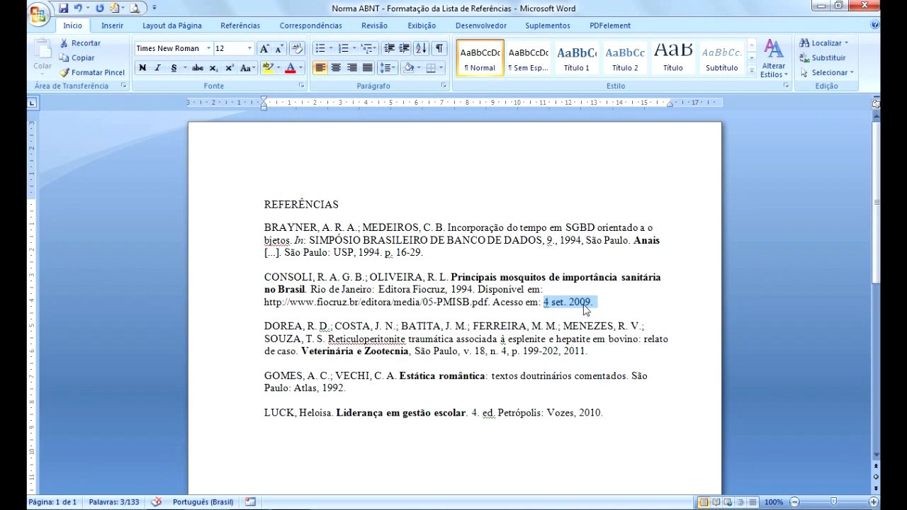
pyautogui.click(585, 308)
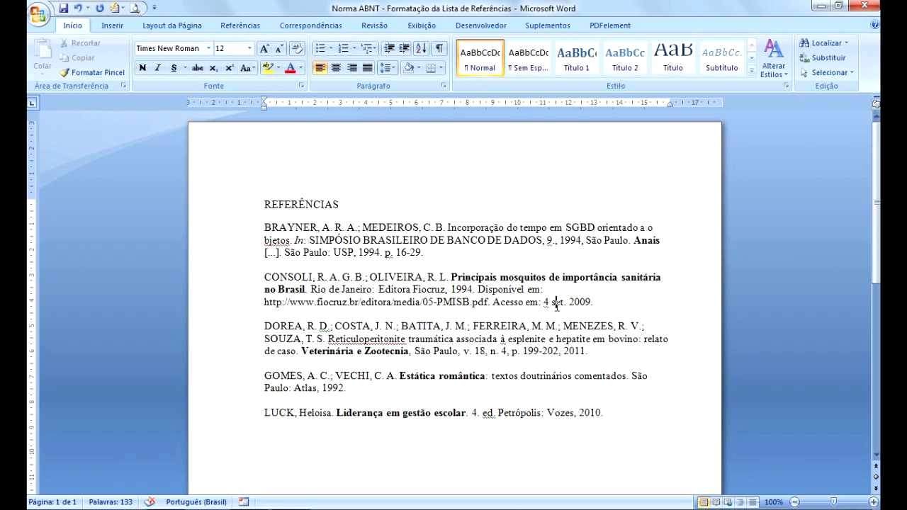
pyautogui.moveTo(552, 302); pyautogui.dragTo(569, 302)
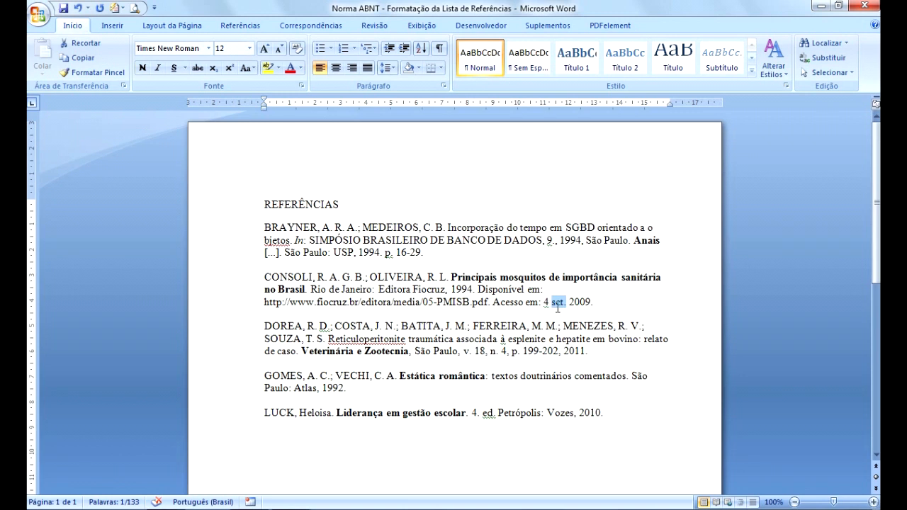
pyautogui.click(328, 305)
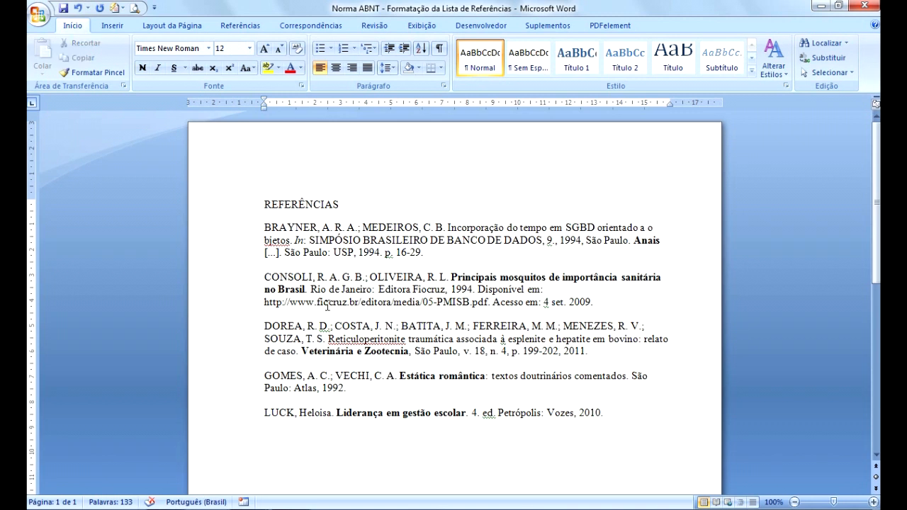
pyautogui.click(270, 453)
pyautogui.press('Return')
pyautogui.write('www.usp.br')
pyautogui.press('Return')
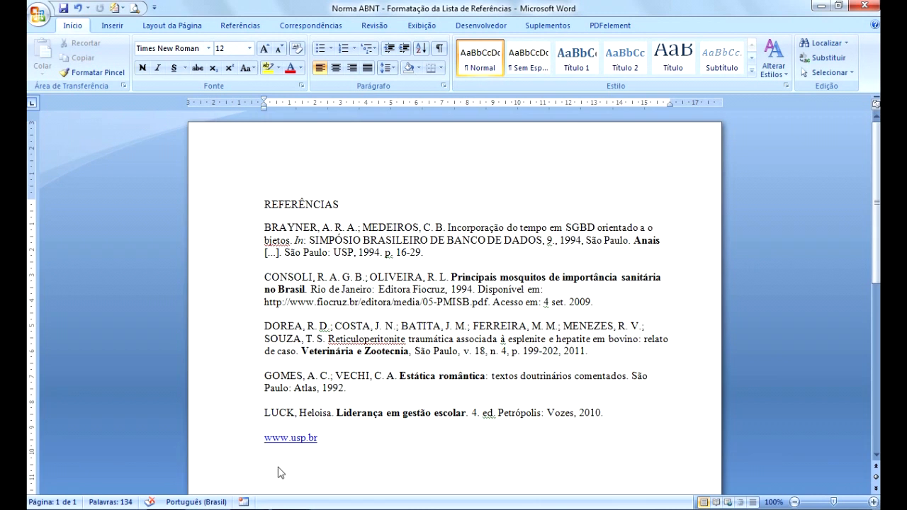
pyautogui.moveTo(263, 438); pyautogui.dragTo(332, 440)
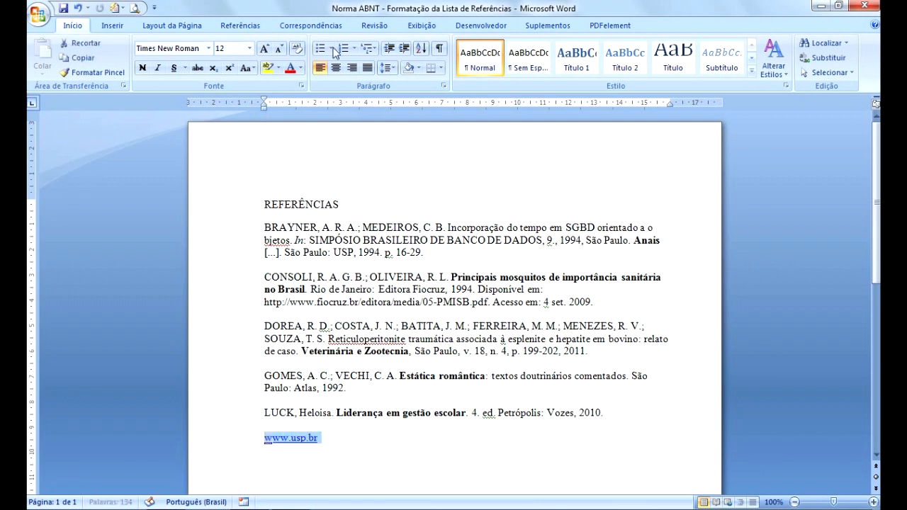
pyautogui.click(176, 71)
pyautogui.click(176, 71)
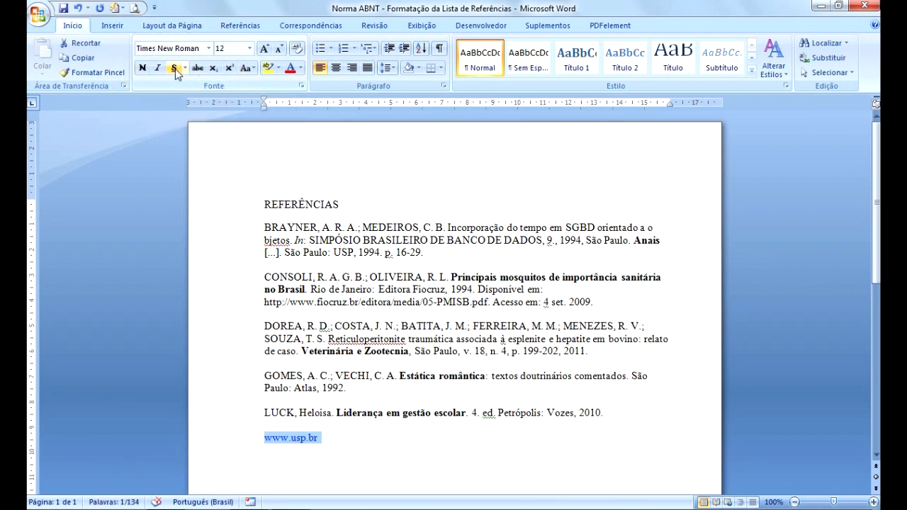
pyautogui.click(301, 68)
pyautogui.click(294, 86)
pyautogui.click(330, 441)
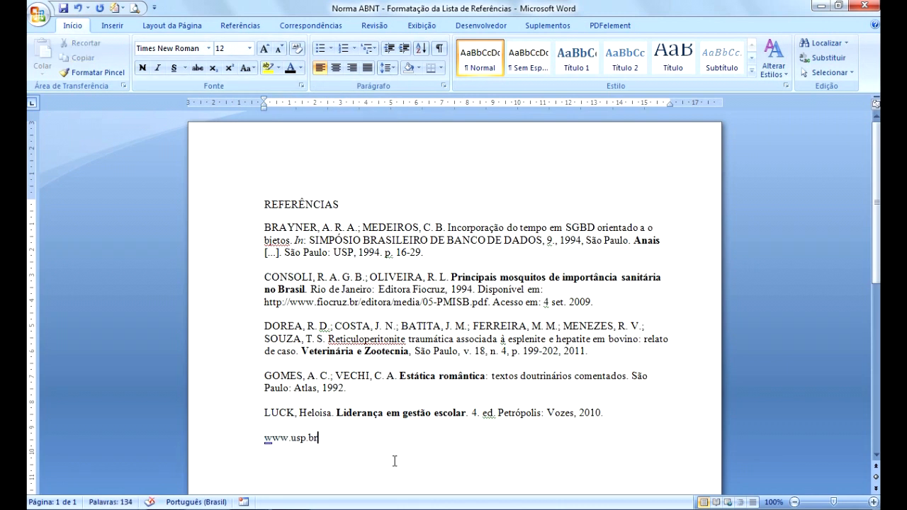
pyautogui.press('Return')
pyautogui.moveTo(333, 446); pyautogui.dragTo(197, 428)
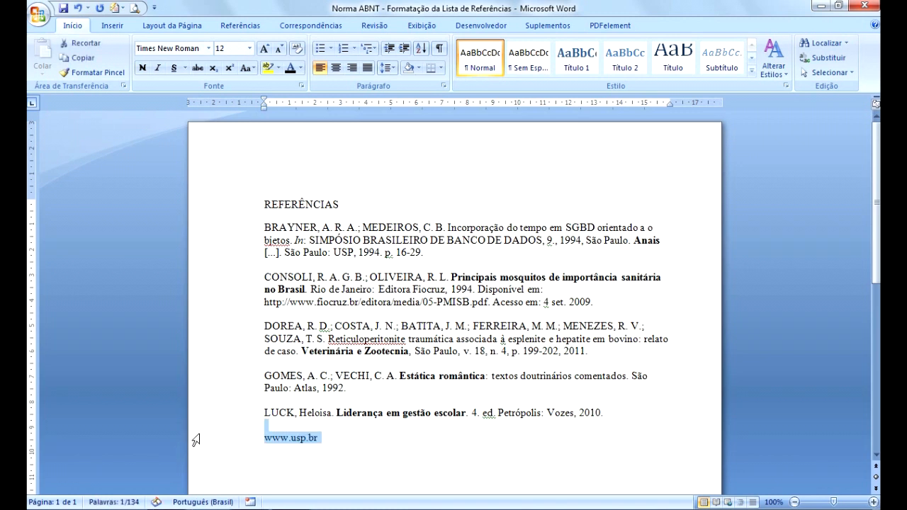
pyautogui.press('Delete')
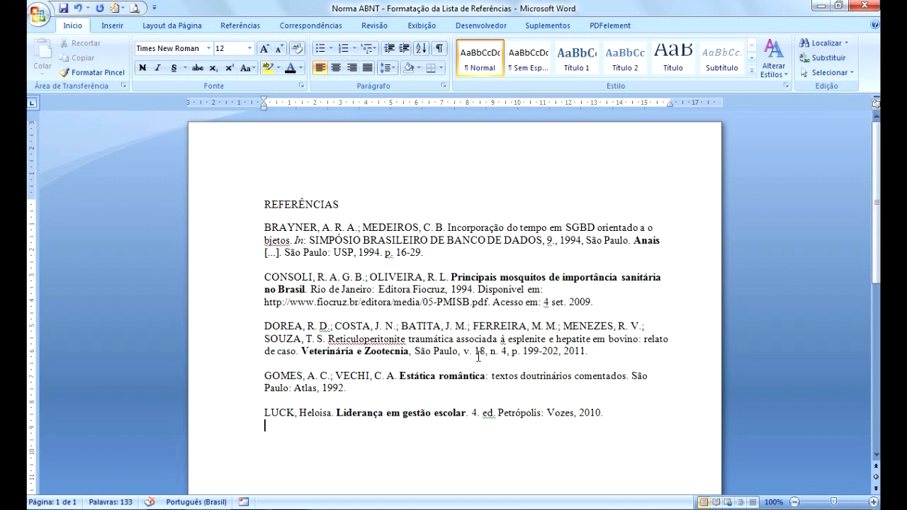
# Examine the article and bold journal titles in the third reference, the title and subtitle in the fourth, and the title in the fifth
pyautogui.click(389, 339)
pyautogui.moveTo(301, 351); pyautogui.dragTo(409, 353)
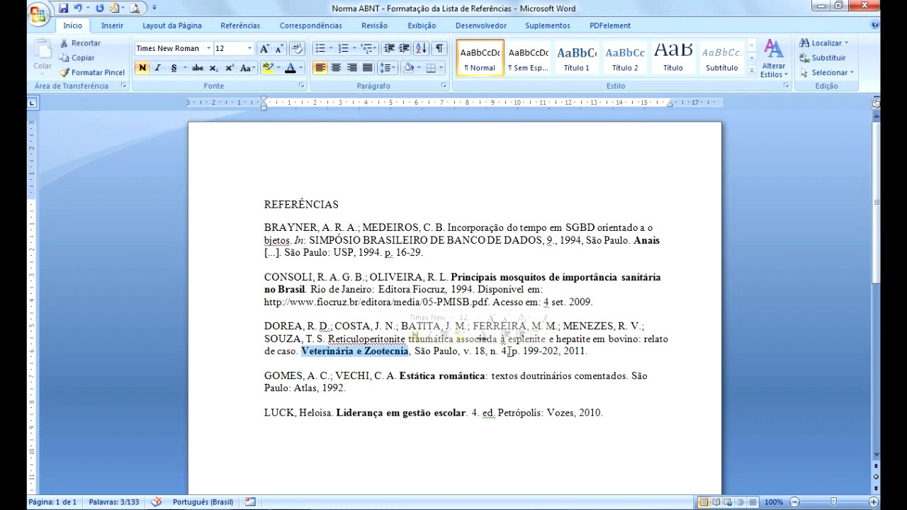
pyautogui.click(601, 354)
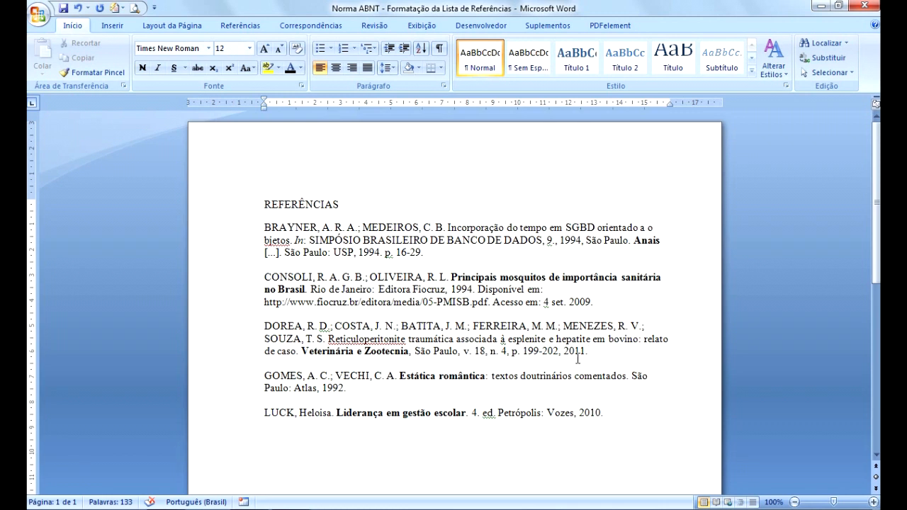
pyautogui.click(436, 376)
pyautogui.click(412, 425)
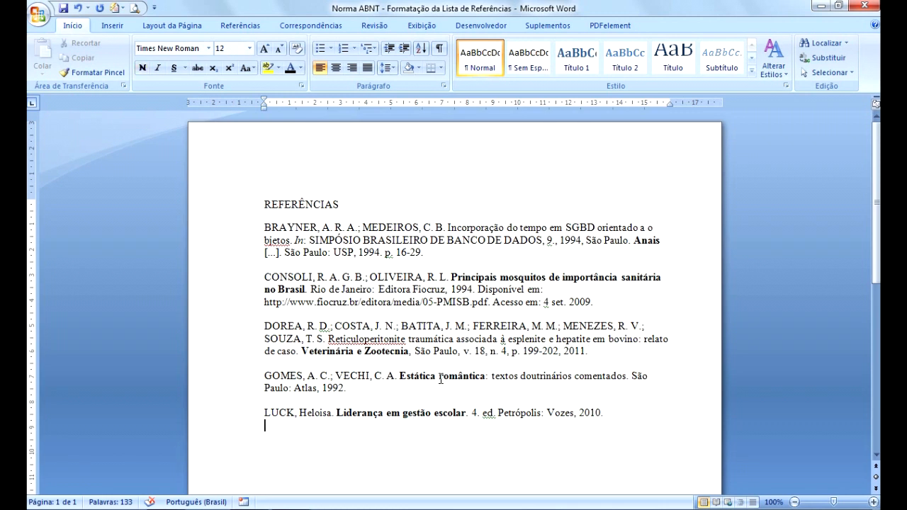
pyautogui.click(453, 380)
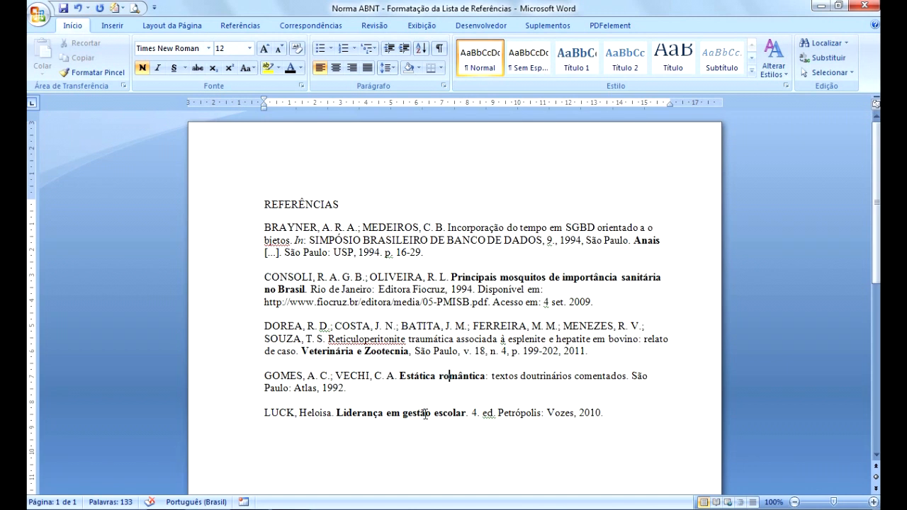
pyautogui.click(398, 376)
pyautogui.moveTo(398, 376); pyautogui.dragTo(487, 376)
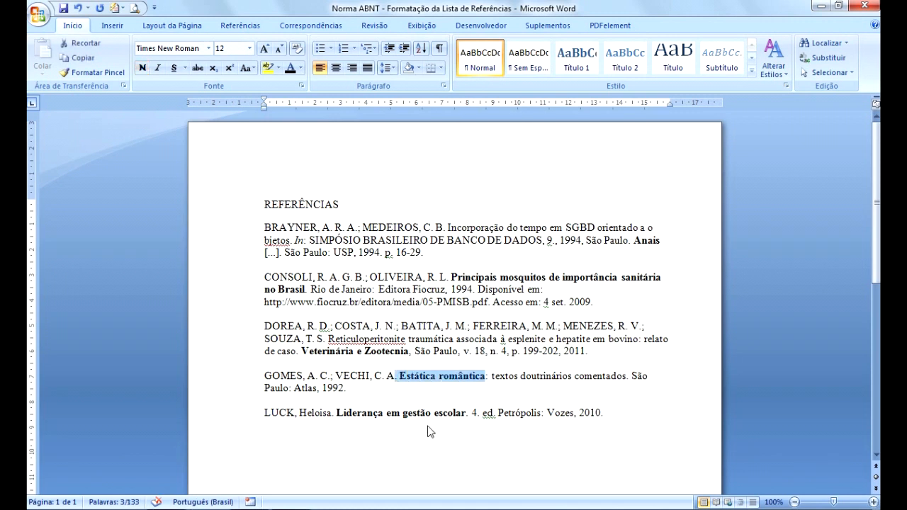
pyautogui.click(500, 376)
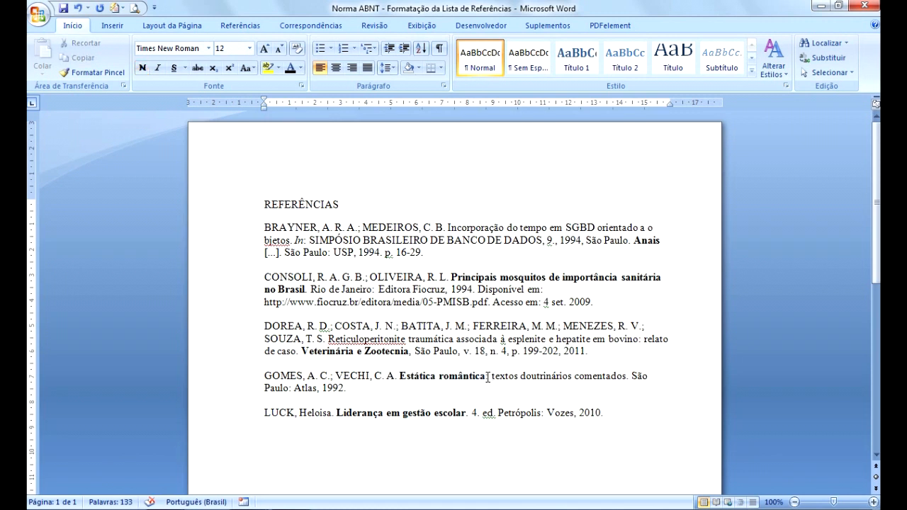
pyautogui.moveTo(494, 376); pyautogui.dragTo(602, 376)
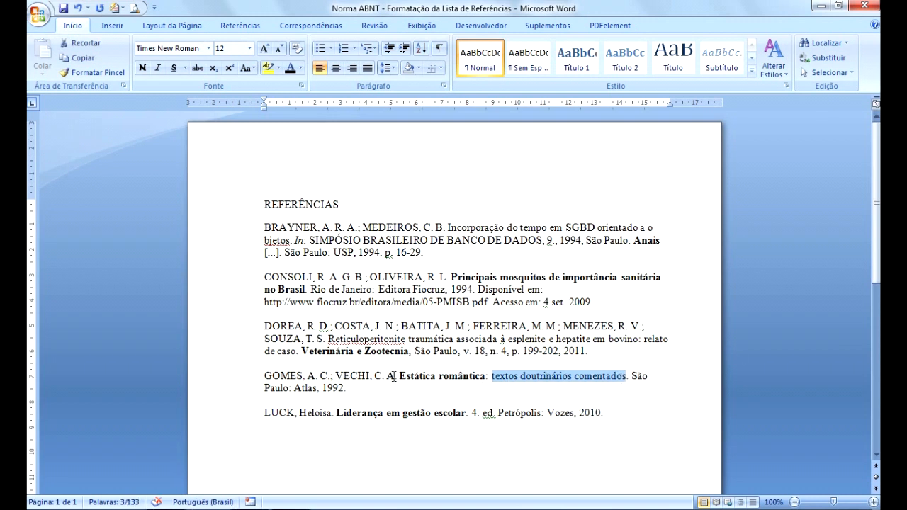
pyautogui.click(542, 392)
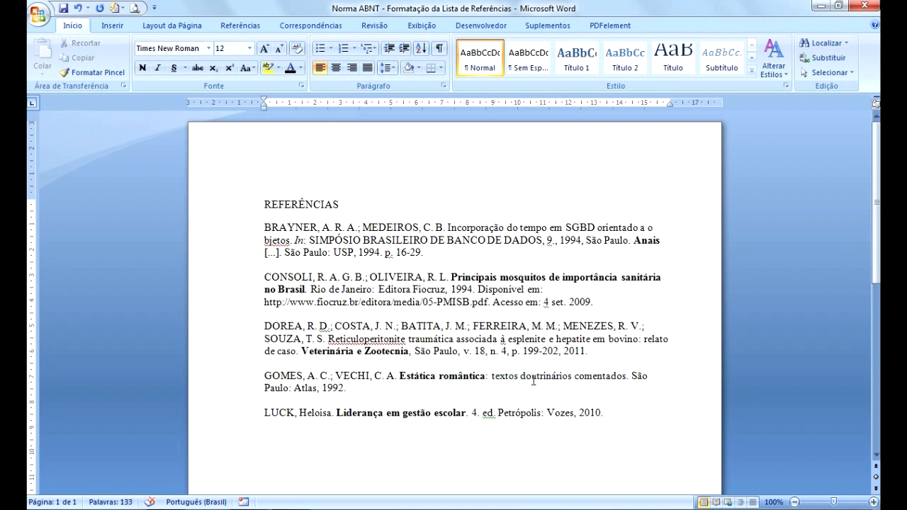
pyautogui.click(394, 414)
pyautogui.moveTo(337, 413); pyautogui.dragTo(466, 415)
pyautogui.click(430, 440)
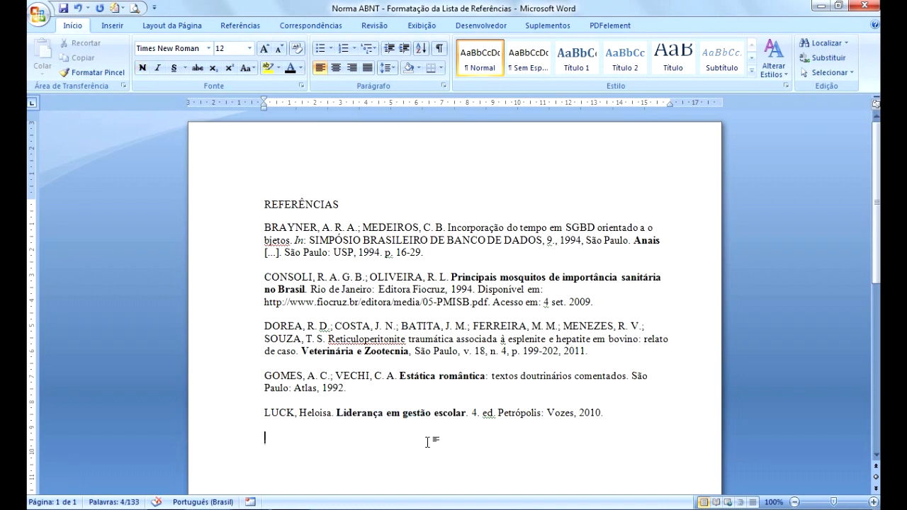